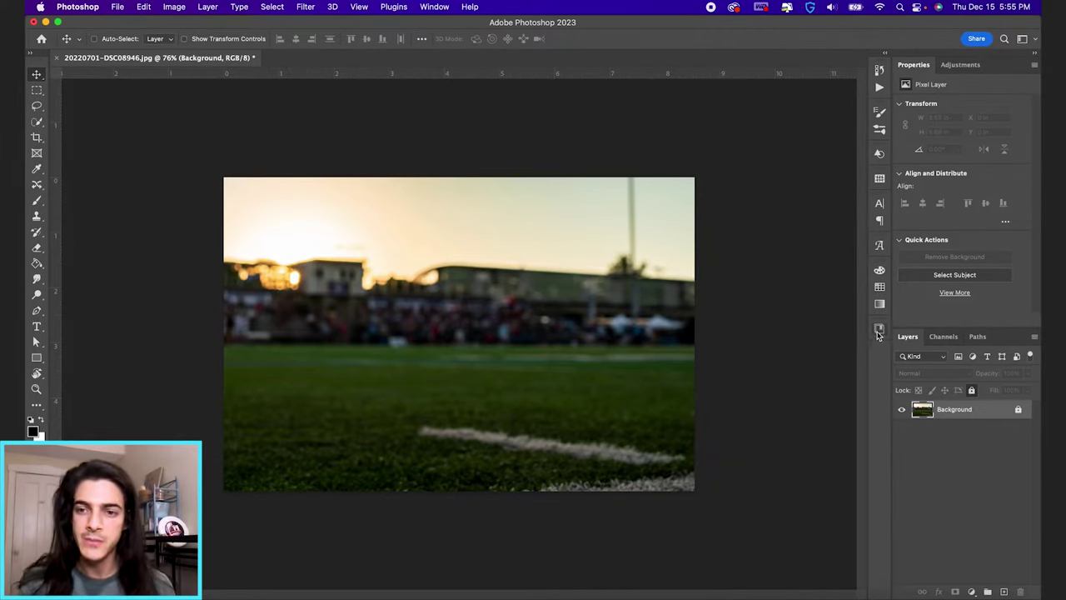
Place the Empire logo from Libraries onto the stadium photo and scale it down.
{"action": "left_click", "coordinate": [879, 327]}
{"action": "left_click_drag", "start_coordinate": [819, 456], "coordinate": [491, 348]}
{"action": "left_click_drag", "start_coordinate": [671, 192], "coordinate": [572, 281]}
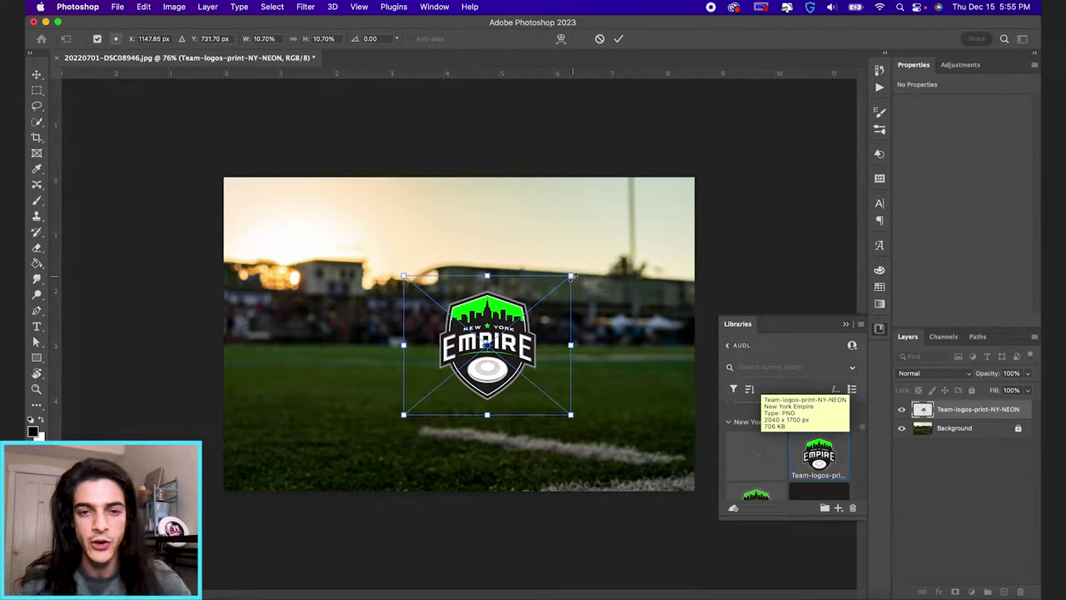
{"action": "key", "text": "Return"}
Centre the logo vertically and horizontally on the canvas, then deselect.
{"action": "key", "text": "super+a"}
{"action": "left_click", "coordinate": [366, 39]}
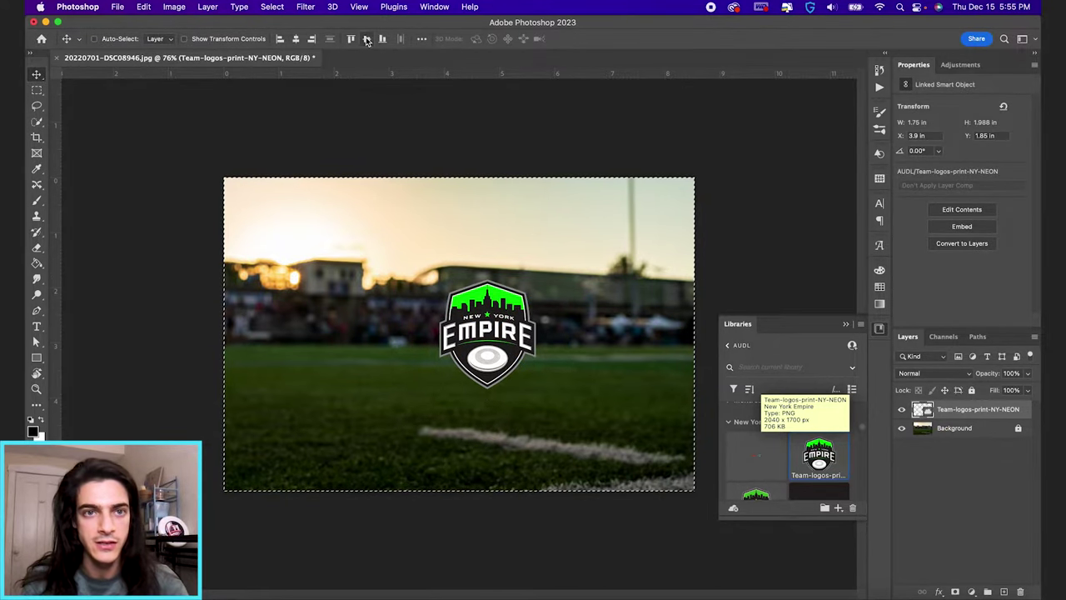
{"action": "left_click", "coordinate": [296, 39]}
{"action": "key", "text": "super+d"}
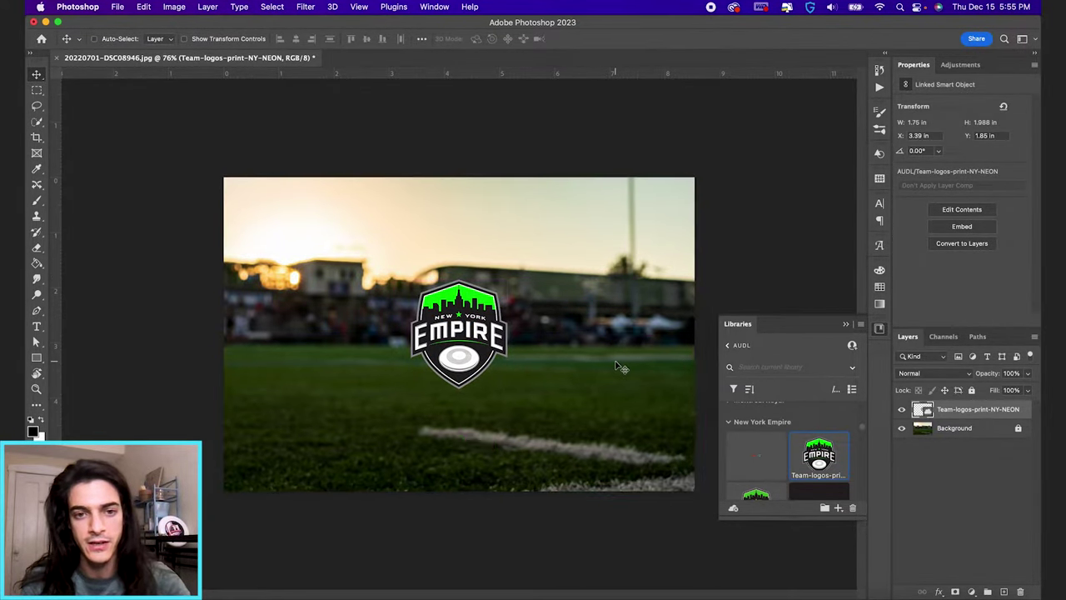
{"action": "left_click", "coordinate": [972, 593]}
Add a Gradient Map using a black-to-white gradient with stops at locations 0 and 100.
{"action": "left_click", "coordinate": [978, 555]}
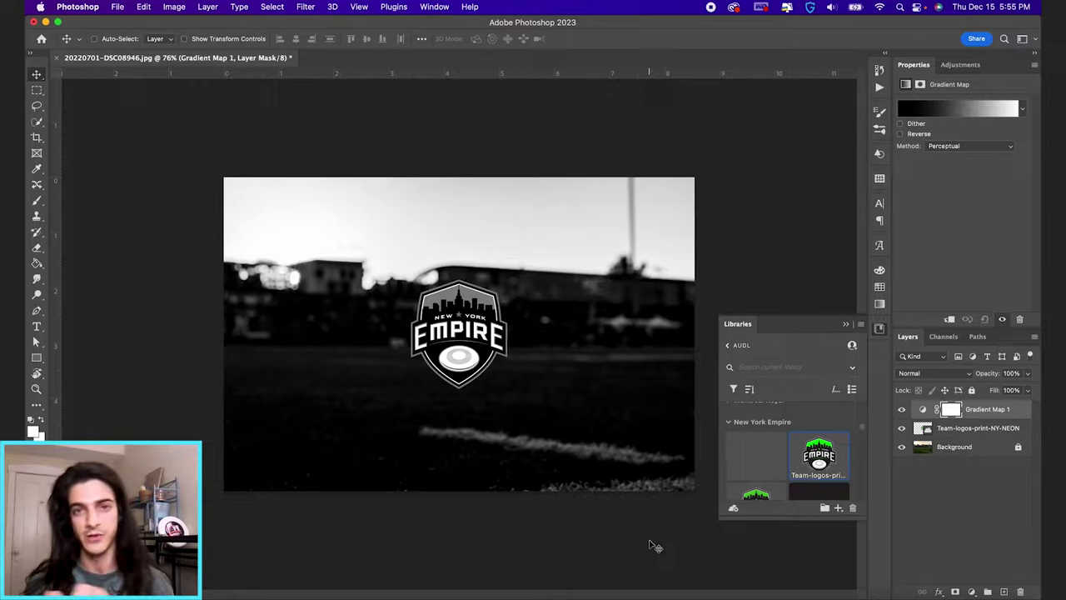
{"action": "left_click", "coordinate": [928, 112]}
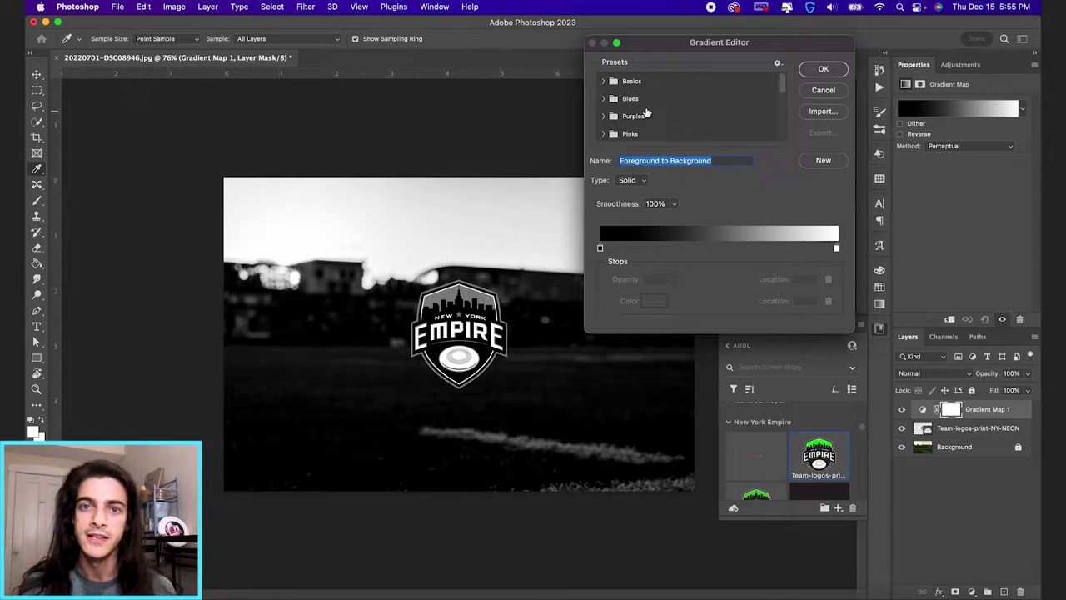
{"action": "left_click", "coordinate": [604, 81]}
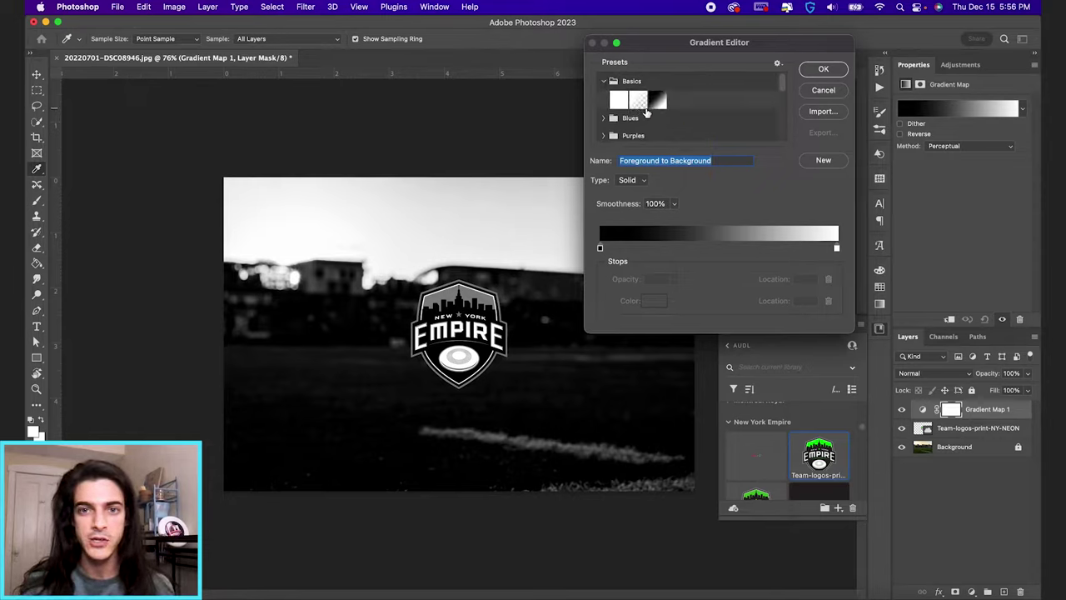
{"action": "left_click", "coordinate": [599, 248]}
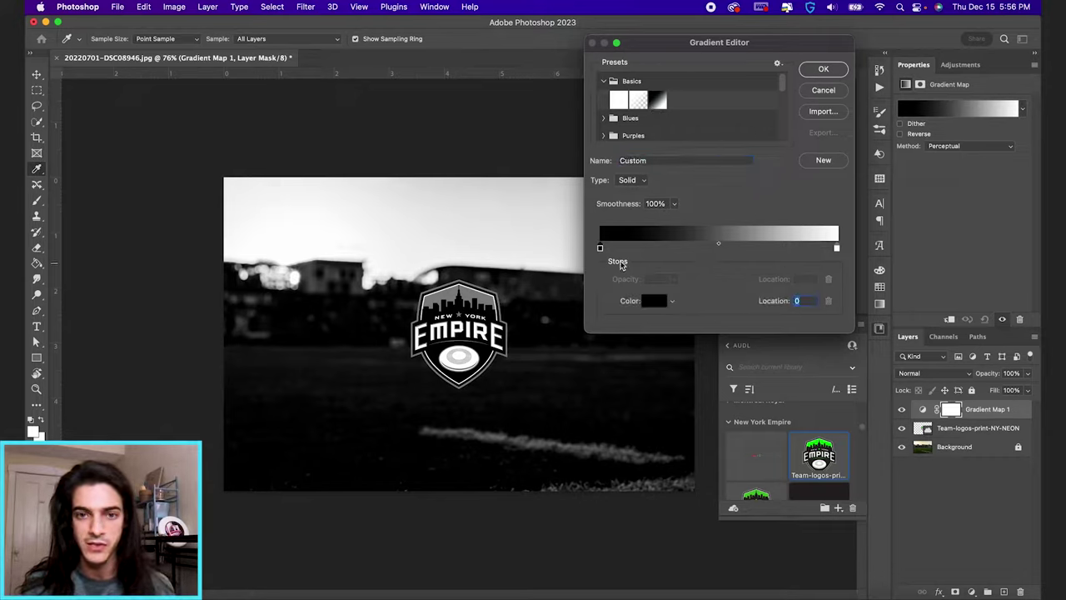
{"action": "double_click", "coordinate": [600, 248]}
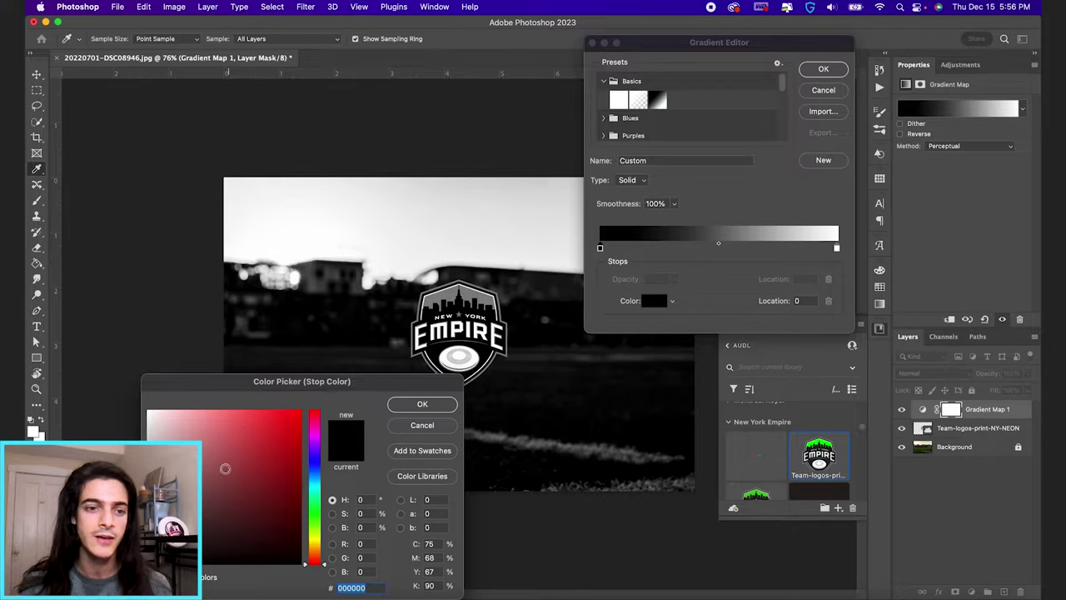
{"action": "left_click", "coordinate": [422, 404]}
{"action": "double_click", "coordinate": [837, 248]}
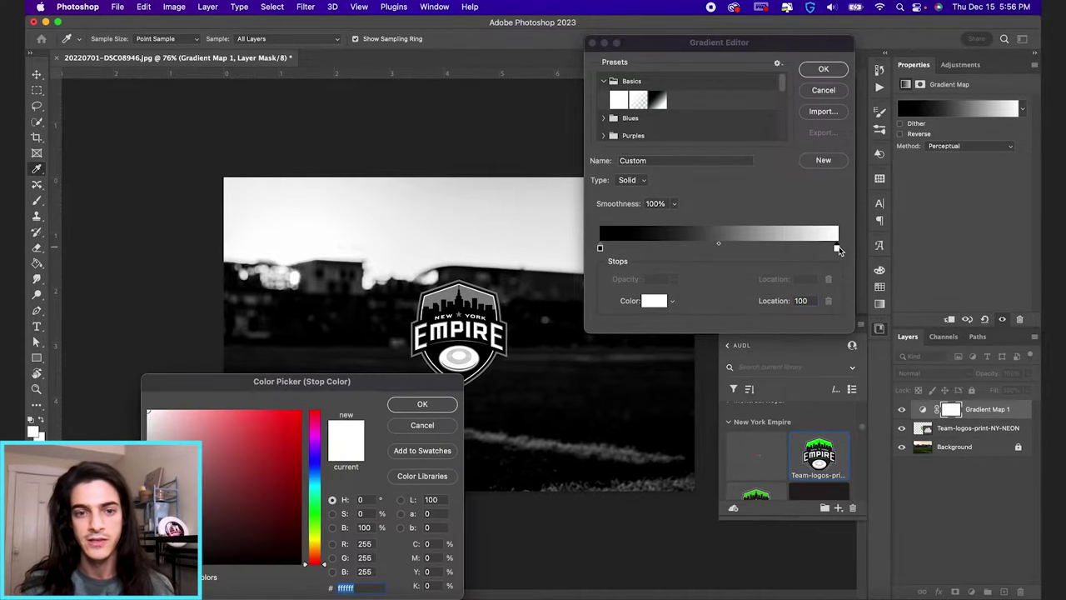
{"action": "key", "text": "Return"}
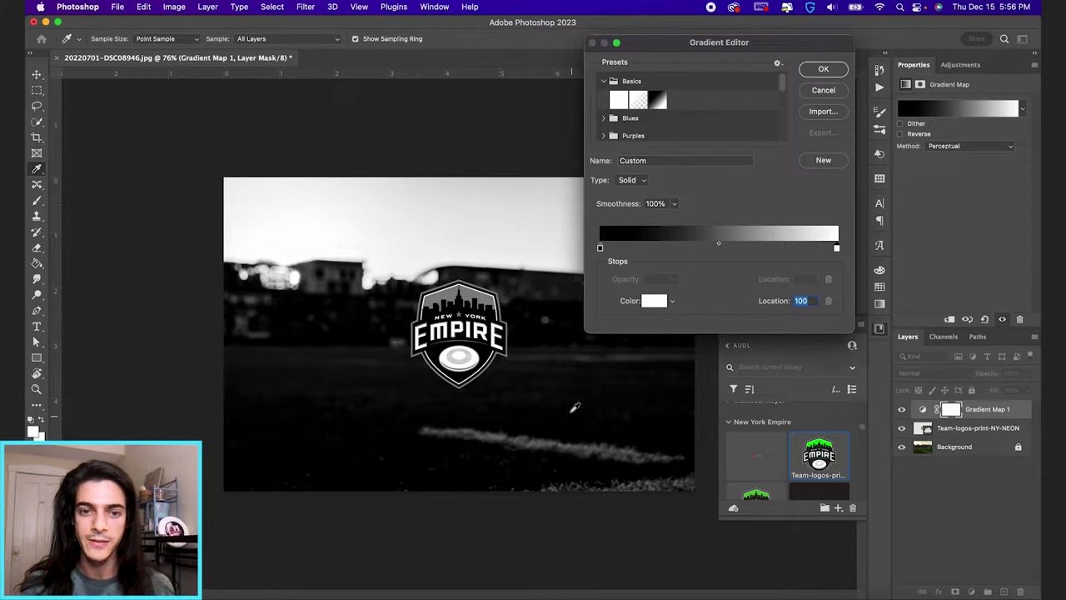
{"action": "left_click", "coordinate": [822, 70]}
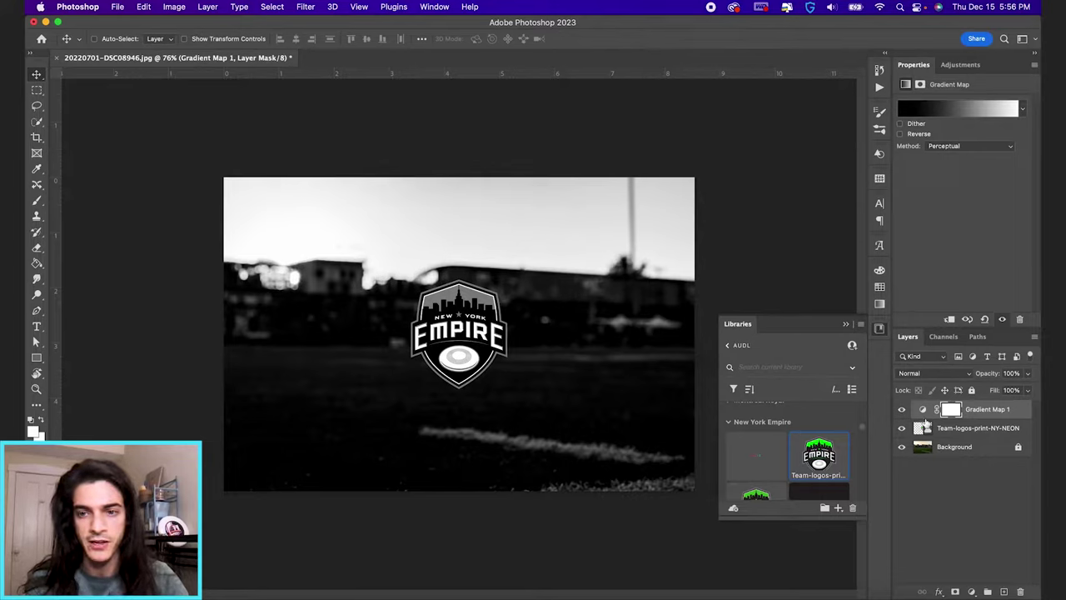
Clip Gradient Map 1 to the logo and pull both stops inward, white to location 61.
{"action": "left_click", "coordinate": [924, 418], "text": "alt"}
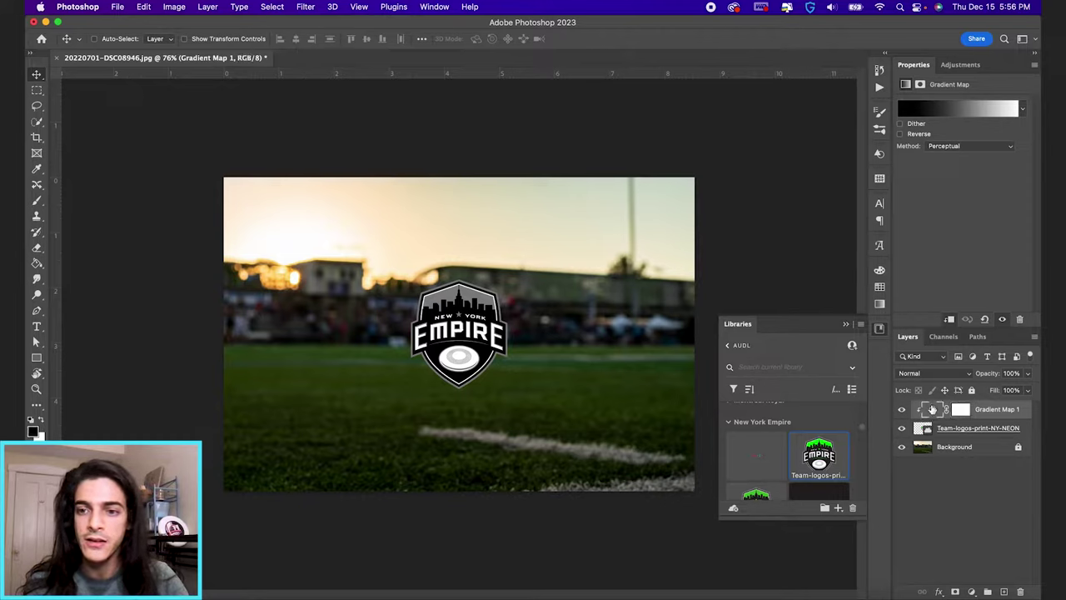
{"action": "left_click", "coordinate": [951, 110]}
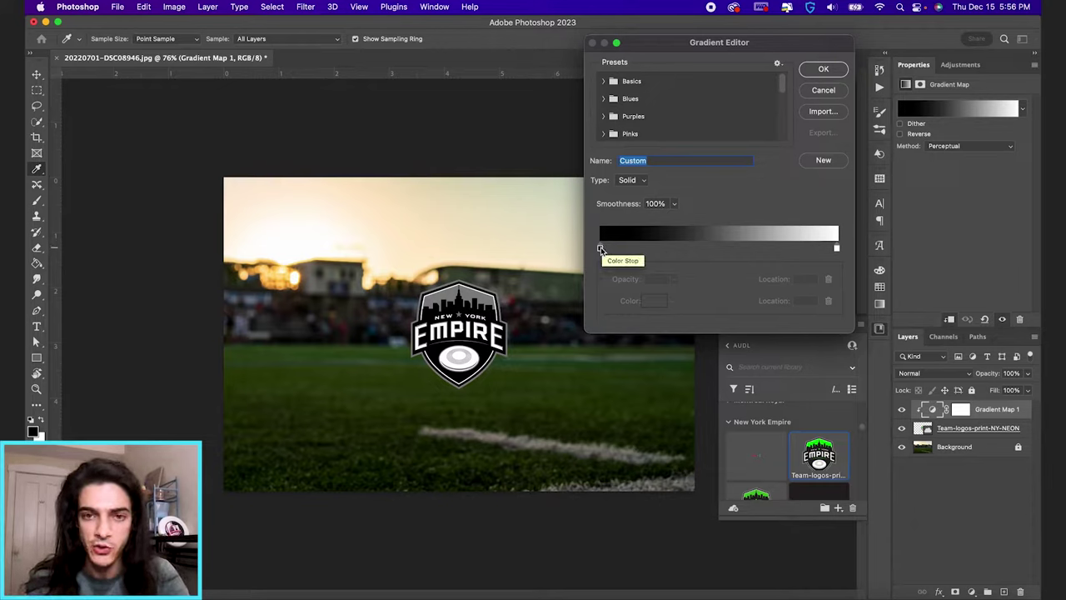
{"action": "left_click_drag", "start_coordinate": [600, 248], "coordinate": [686, 247]}
{"action": "left_click_drag", "start_coordinate": [836, 247], "coordinate": [743, 248]}
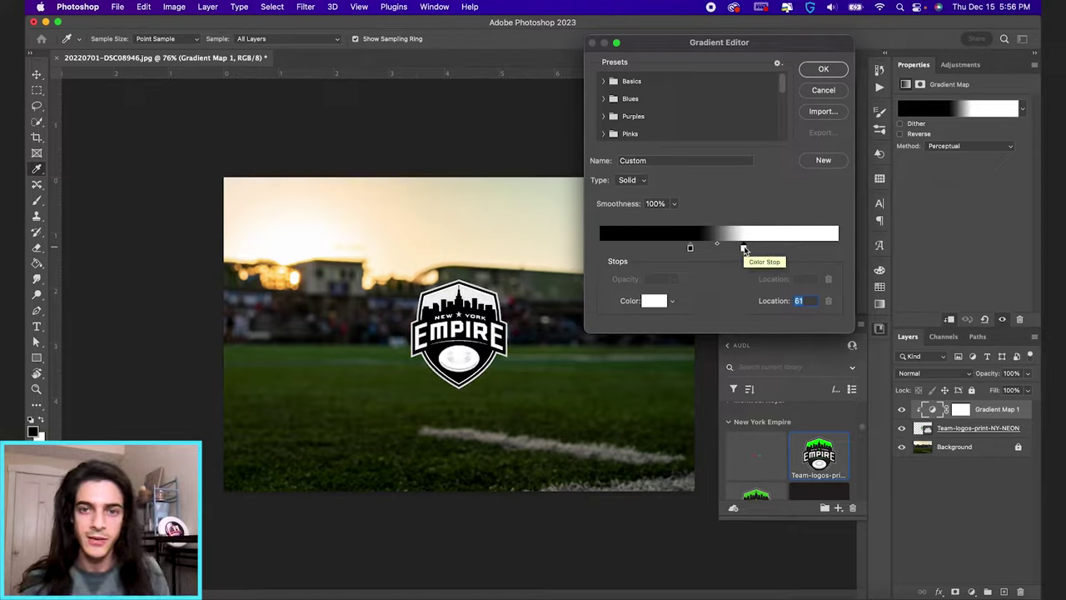
{"action": "left_click", "coordinate": [823, 69]}
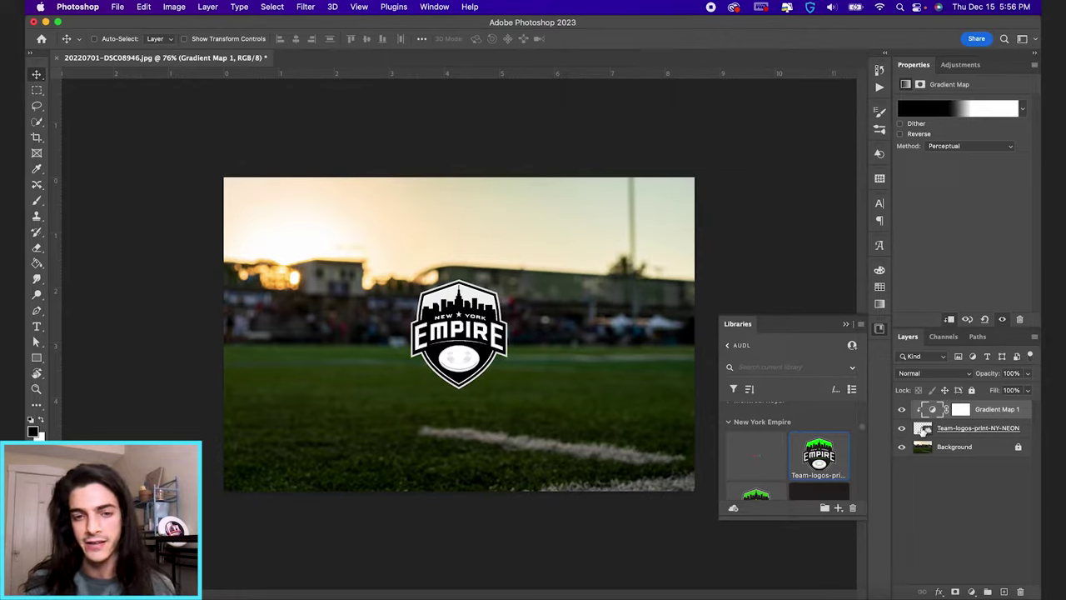
{"action": "left_click", "coordinate": [923, 430]}
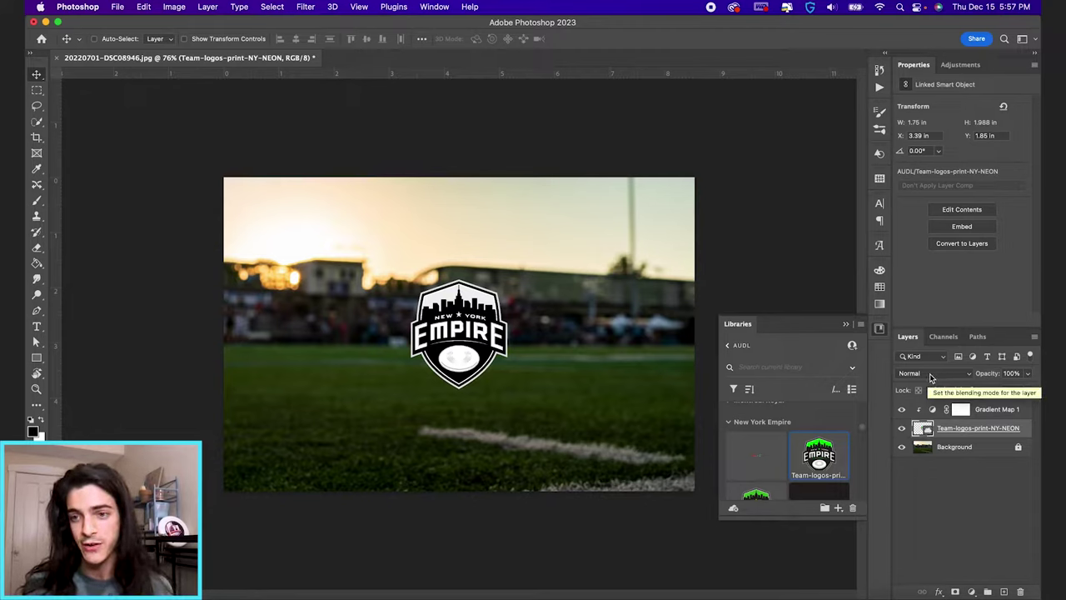
Switch the Team-logos-print-NY-NEON layer's blend mode to Screen.
{"action": "left_click", "coordinate": [930, 377]}
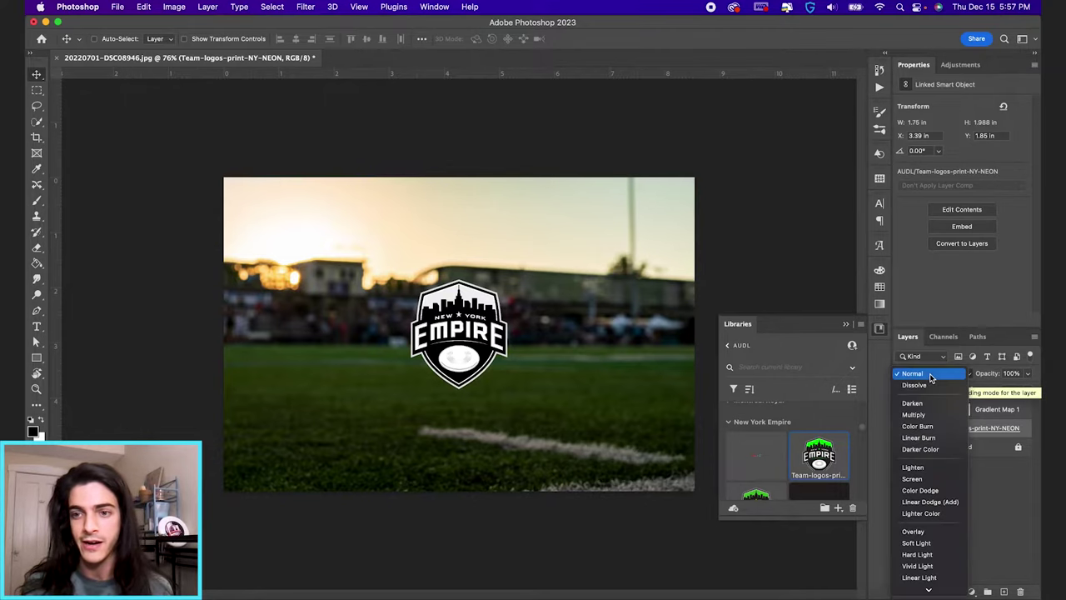
{"action": "left_click", "coordinate": [925, 479]}
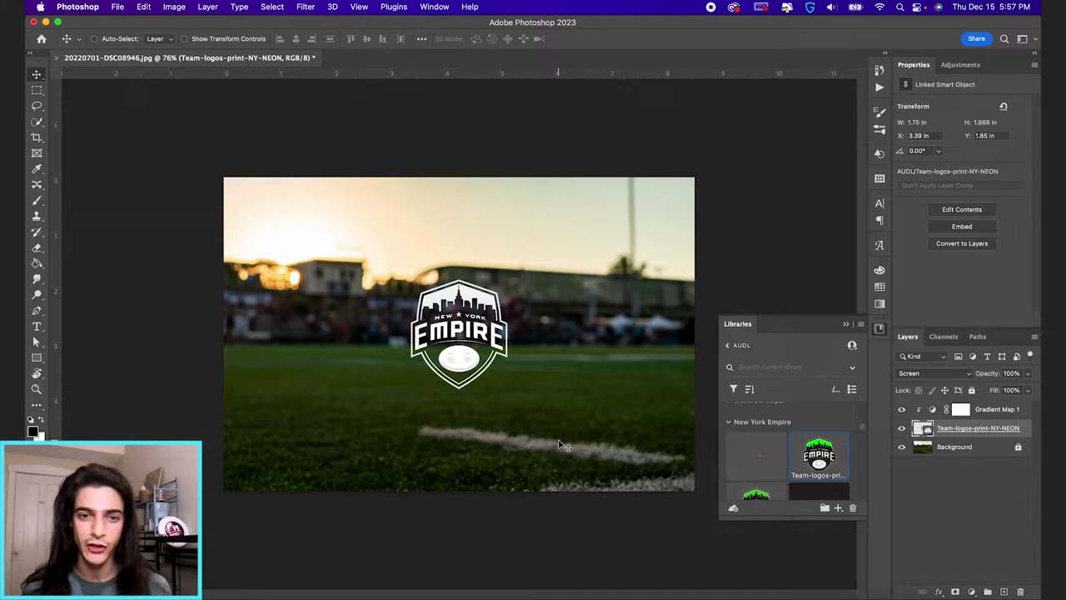
Add Layer 1 above the Background photo and fill it with solid black.
{"action": "left_click", "coordinate": [937, 448]}
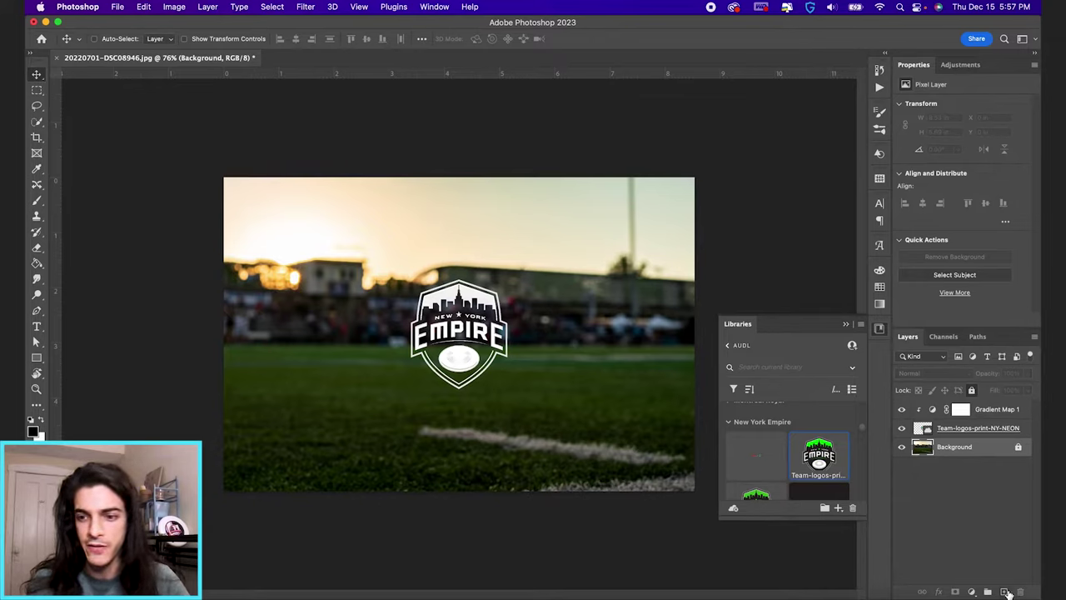
{"action": "left_click", "coordinate": [1004, 592]}
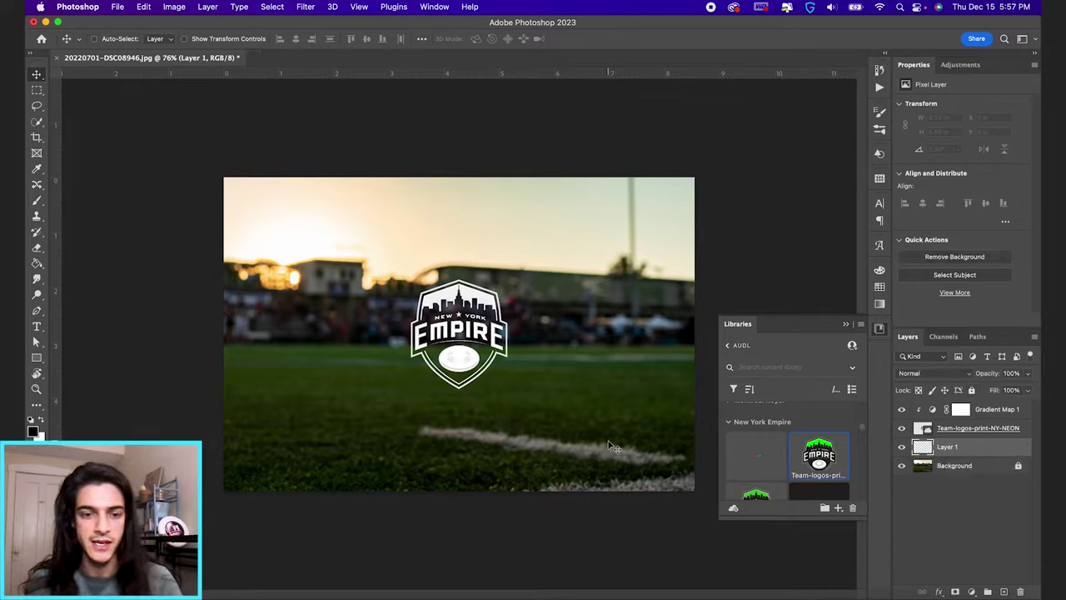
{"action": "key", "text": "g"}
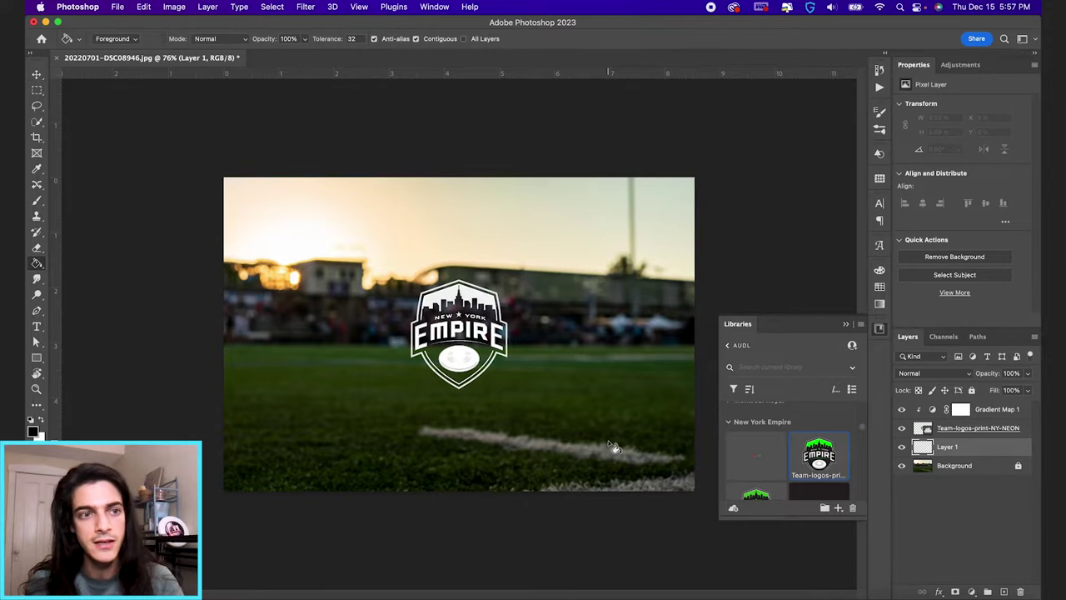
{"action": "left_click", "coordinate": [433, 401]}
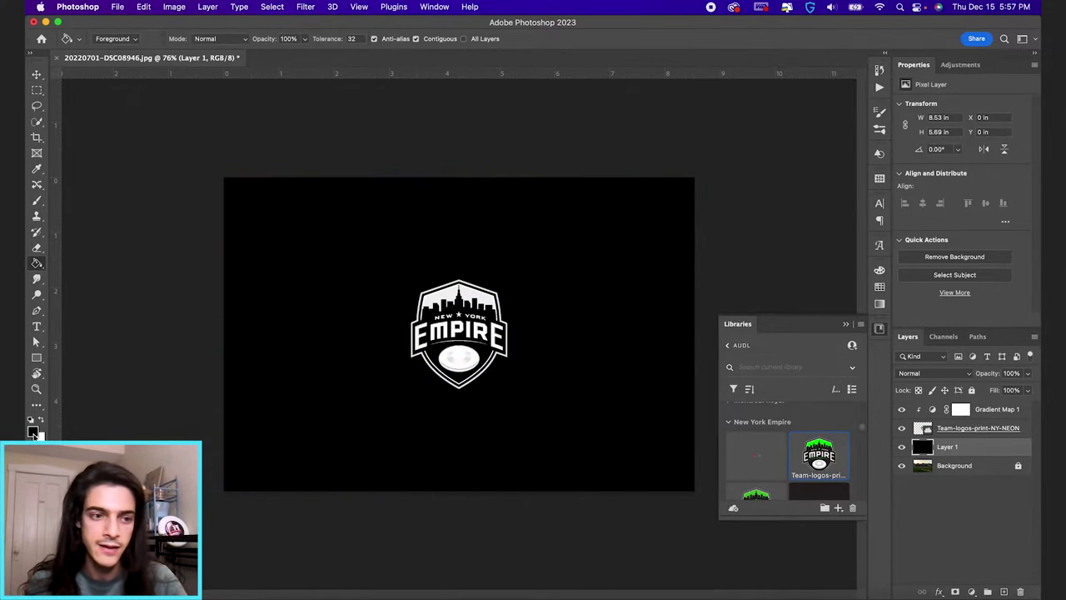
Add an empty Layer 2 above Gradient Map 1.
{"action": "left_click", "coordinate": [932, 413]}
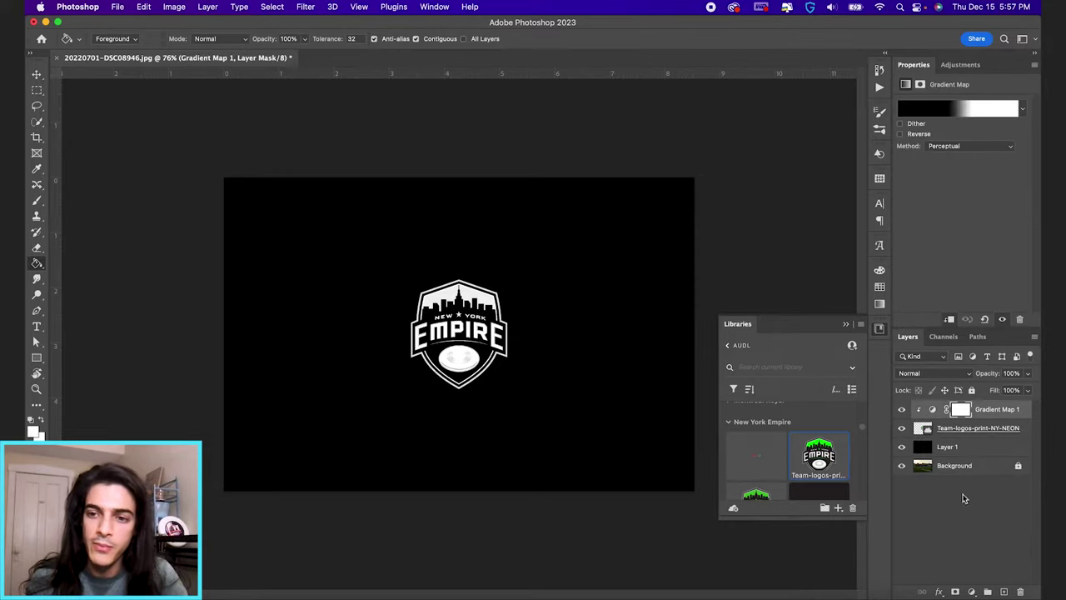
{"action": "left_click", "coordinate": [1005, 592]}
{"action": "left_click_drag", "start_coordinate": [685, 441], "coordinate": [651, 445]}
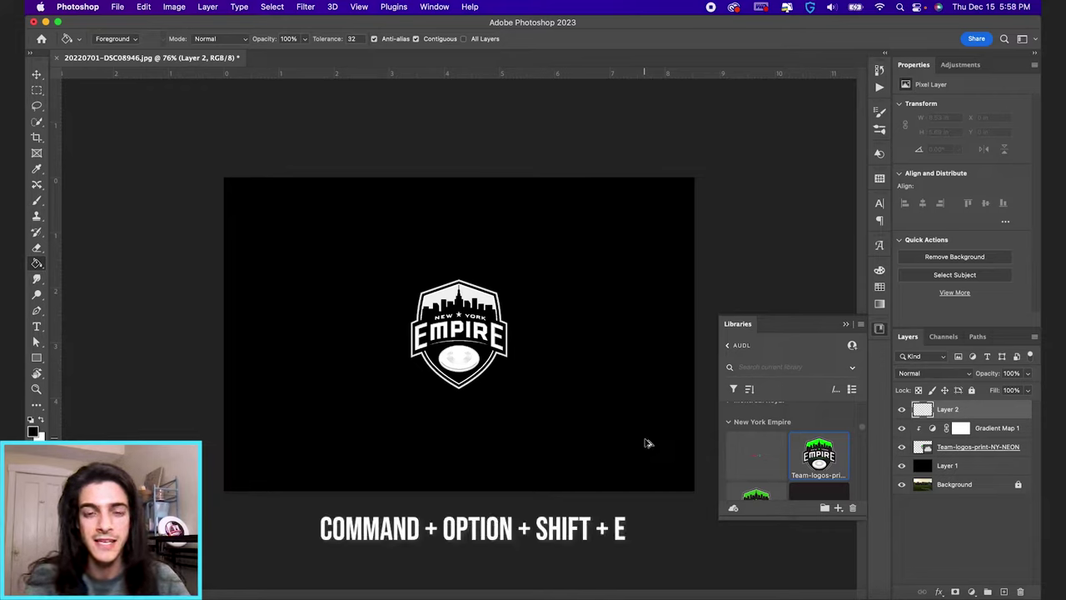
Stamp the visible layers into Layer 2, hide all others, and toggle Layer 2 to compare.
{"action": "key", "text": "super+alt+shift+e"}
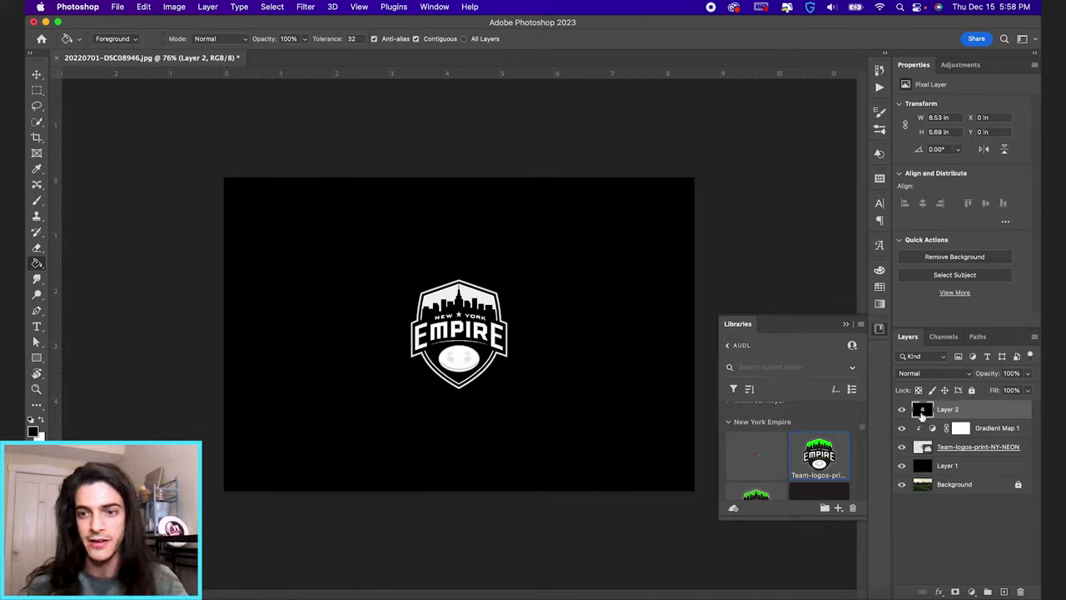
{"action": "left_click_drag", "start_coordinate": [901, 428], "coordinate": [903, 498]}
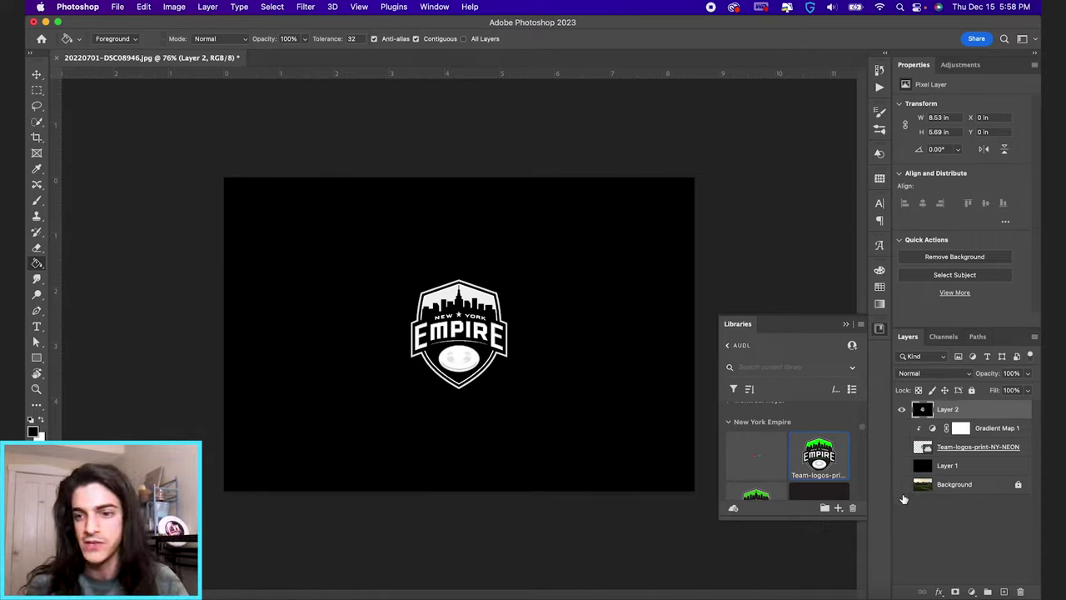
{"action": "left_click", "coordinate": [902, 410]}
{"action": "left_click", "coordinate": [902, 411]}
{"action": "left_click", "coordinate": [902, 410]}
{"action": "left_click", "coordinate": [902, 411]}
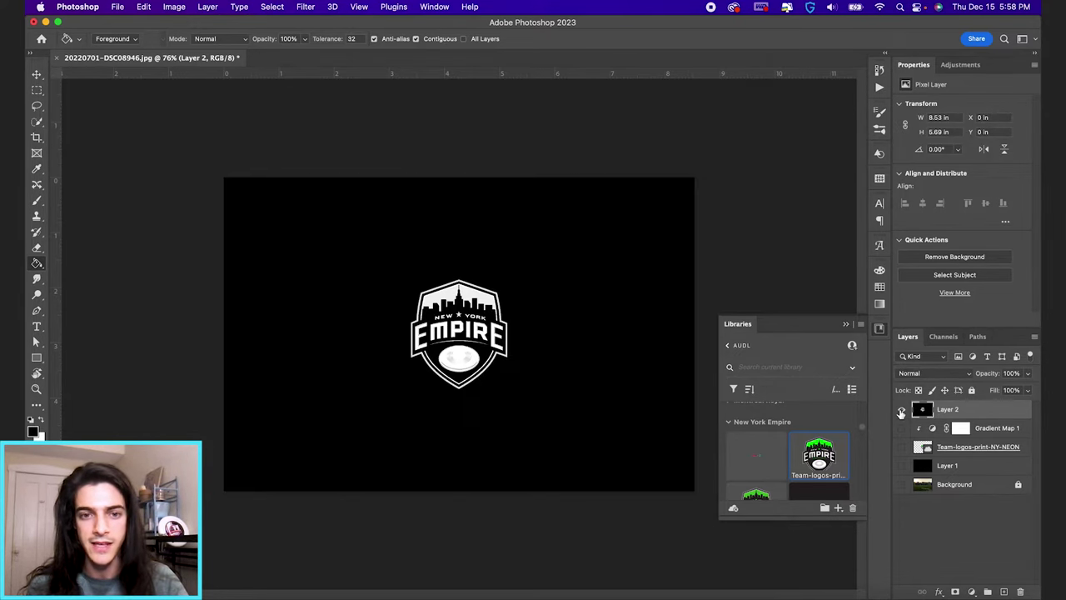
Add a Solid Color fill layer set to red, hex ff0000.
{"action": "left_click", "coordinate": [972, 591]}
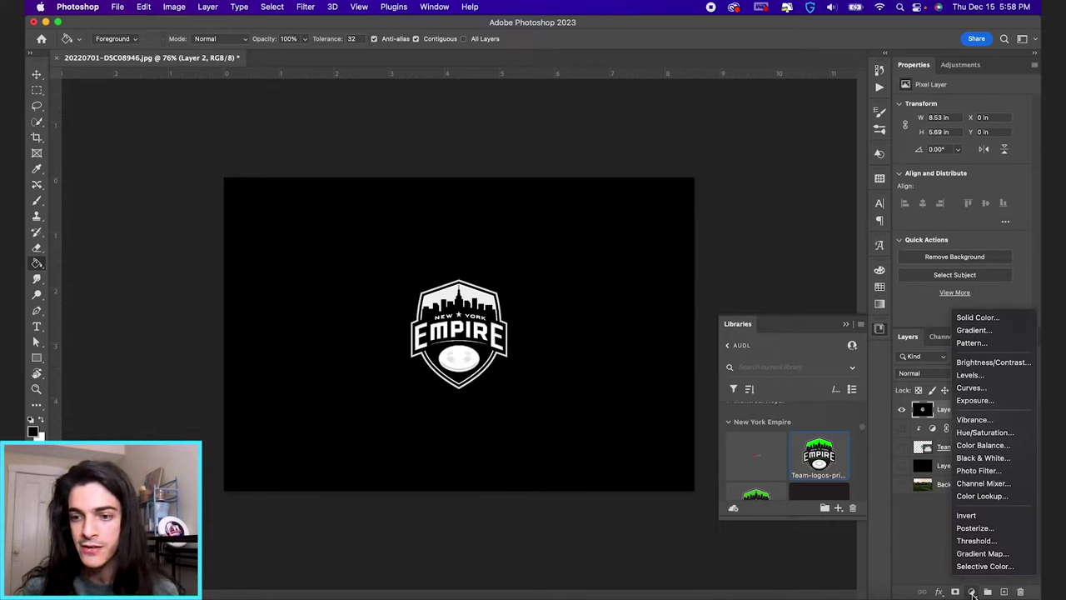
{"action": "left_click", "coordinate": [978, 318]}
{"action": "left_click", "coordinate": [265, 457]}
{"action": "type", "text": "ff0000"}
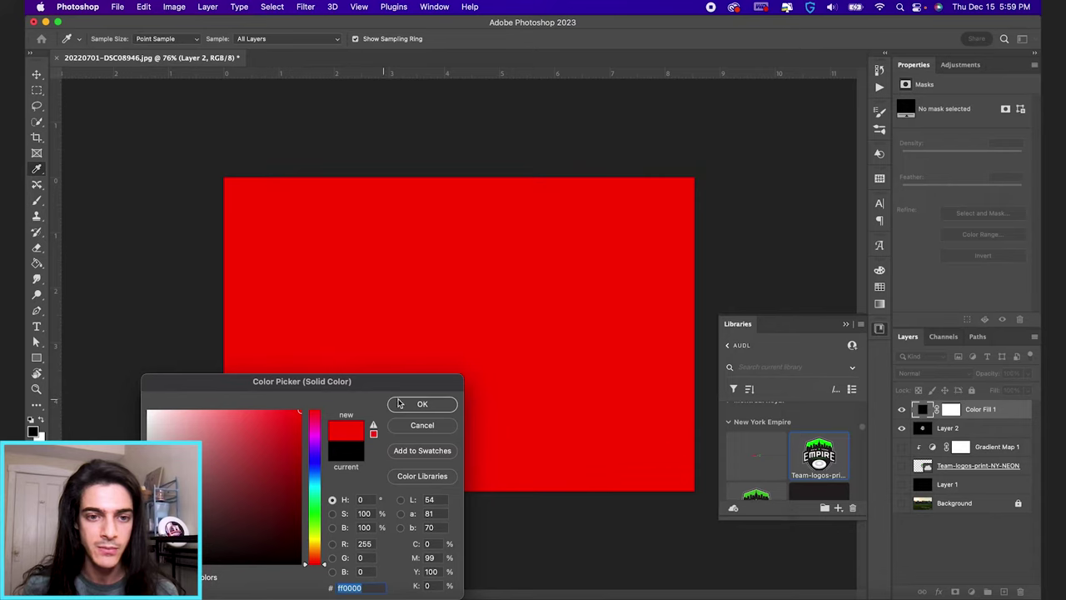
{"action": "left_click", "coordinate": [438, 405]}
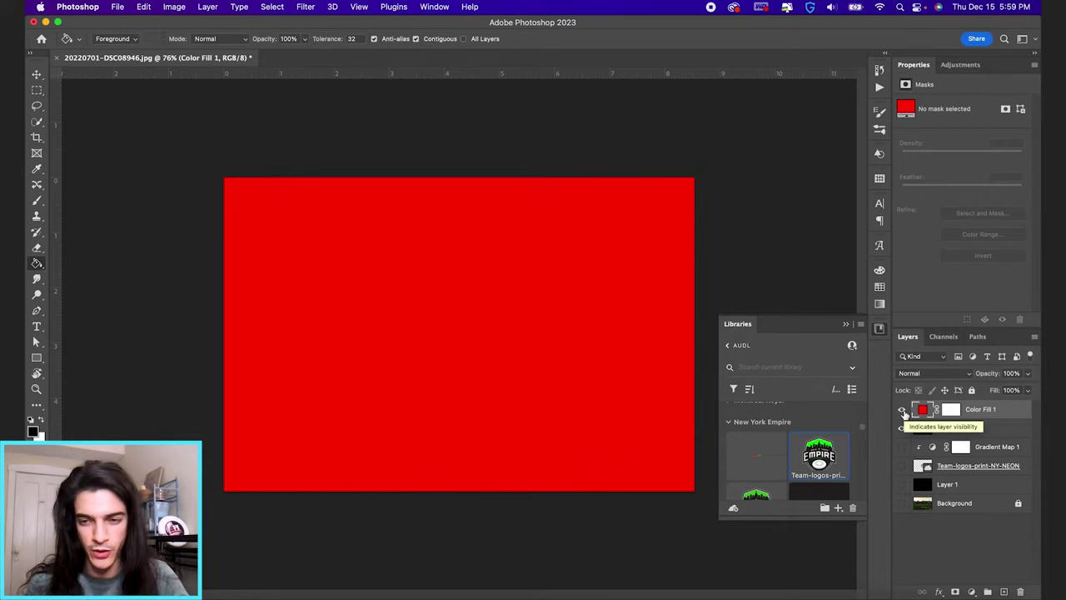
Hide Color Fill 1 and select the whole canvas of Layer 2.
{"action": "left_click", "coordinate": [902, 410]}
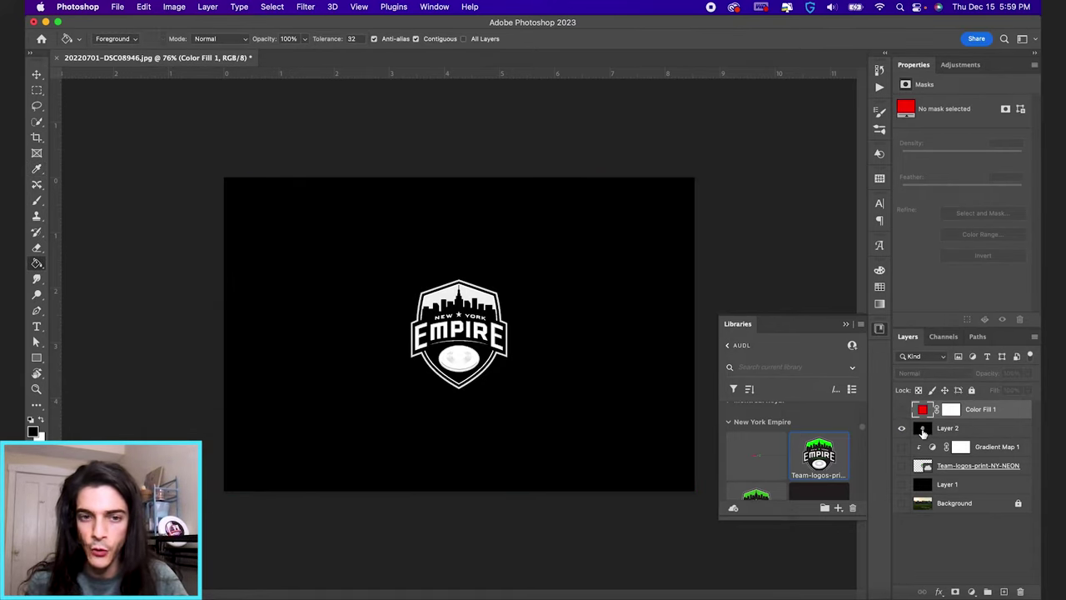
{"action": "left_click", "coordinate": [922, 431]}
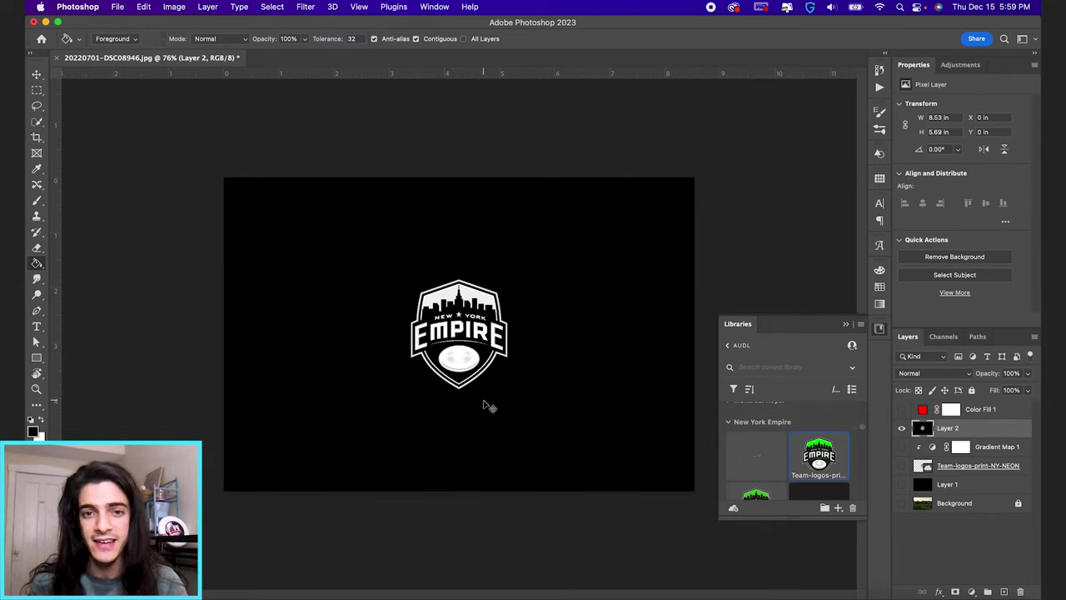
{"action": "key", "text": "super+a"}
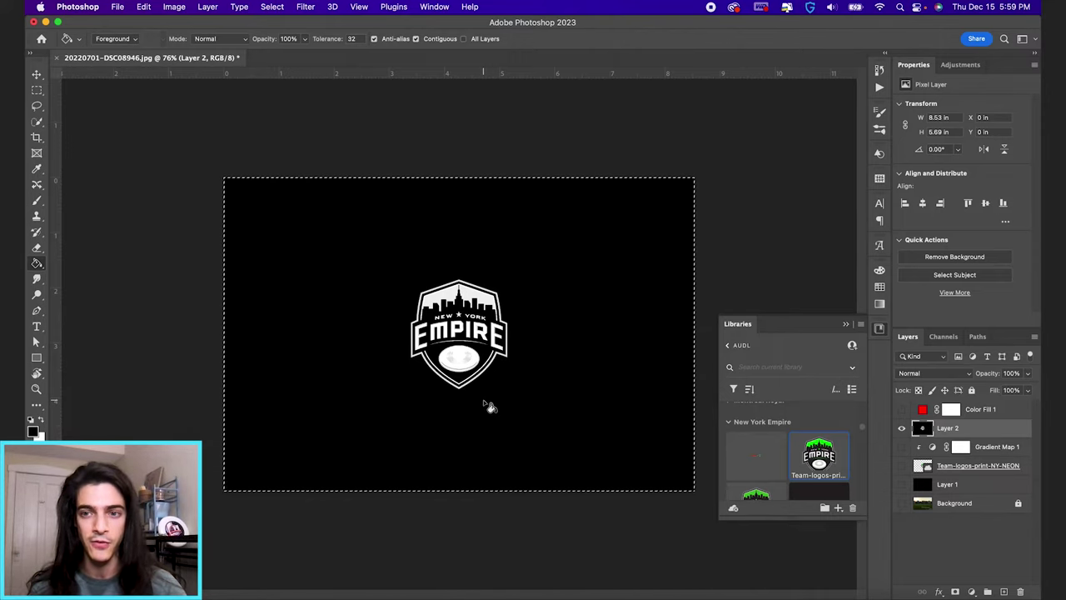
Paste the Layer 2 logo into Color Fill 1's mask, hide Layer 2, and show black Layer 1.
{"action": "left_click", "coordinate": [901, 409]}
{"action": "left_click", "coordinate": [901, 427]}
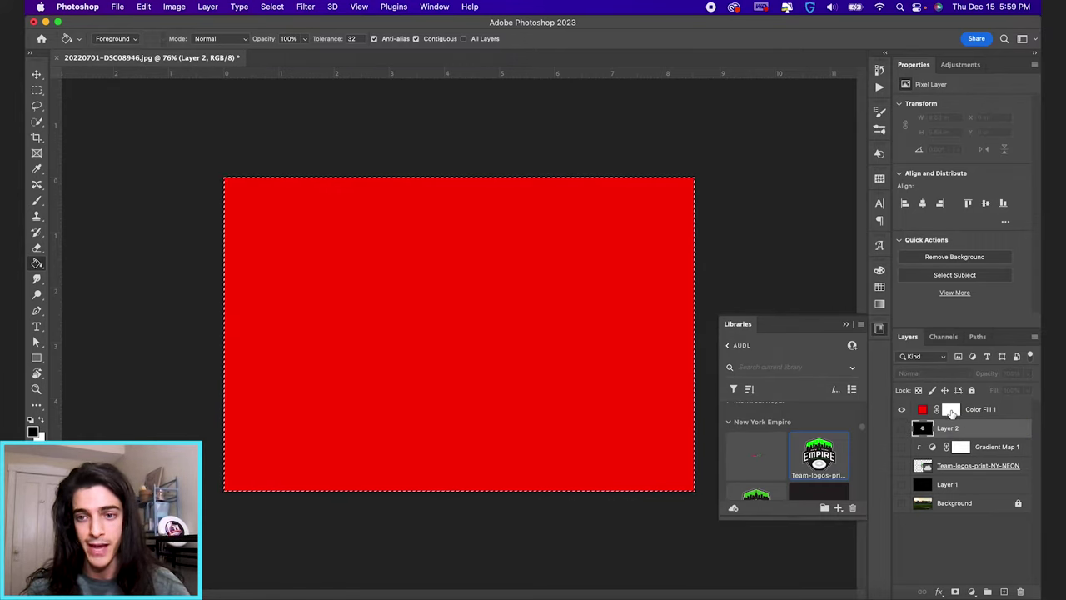
{"action": "left_click", "coordinate": [951, 414], "text": "alt"}
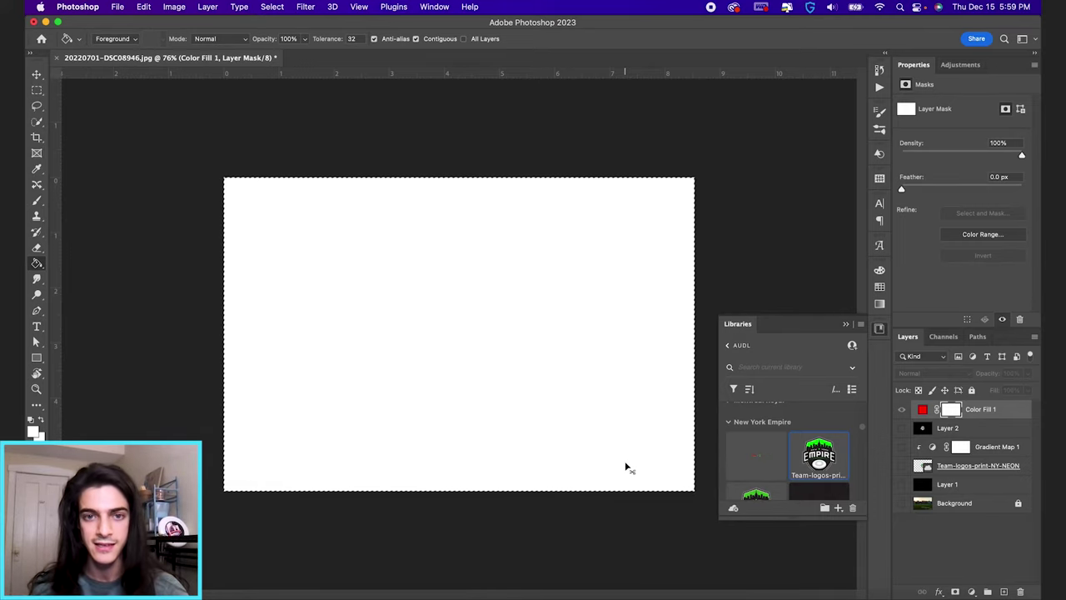
{"action": "key", "text": "super+v"}
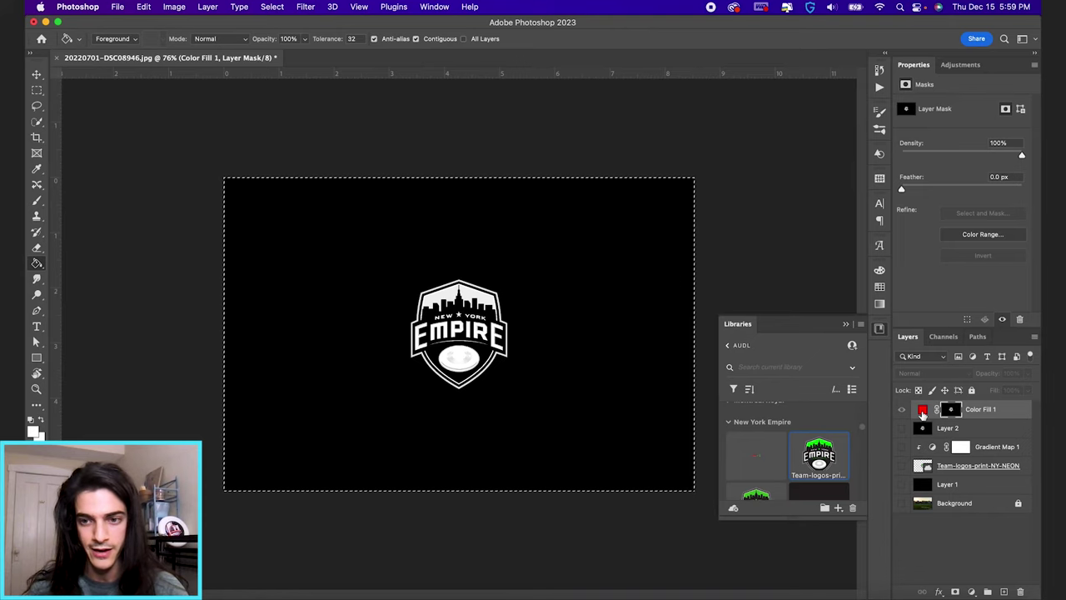
{"action": "key", "text": "super+d"}
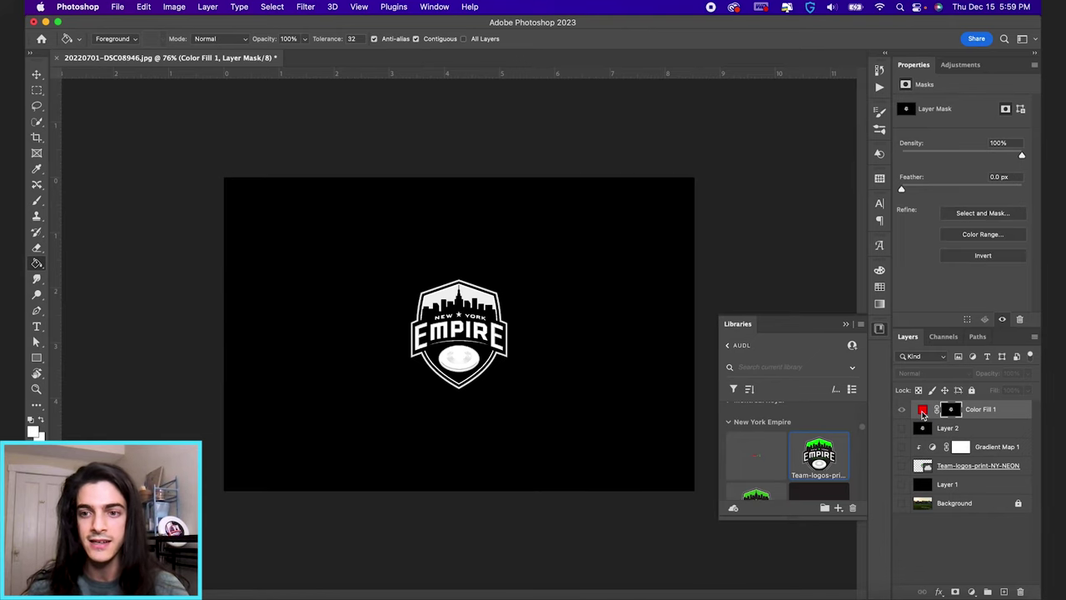
{"action": "left_click", "coordinate": [923, 410]}
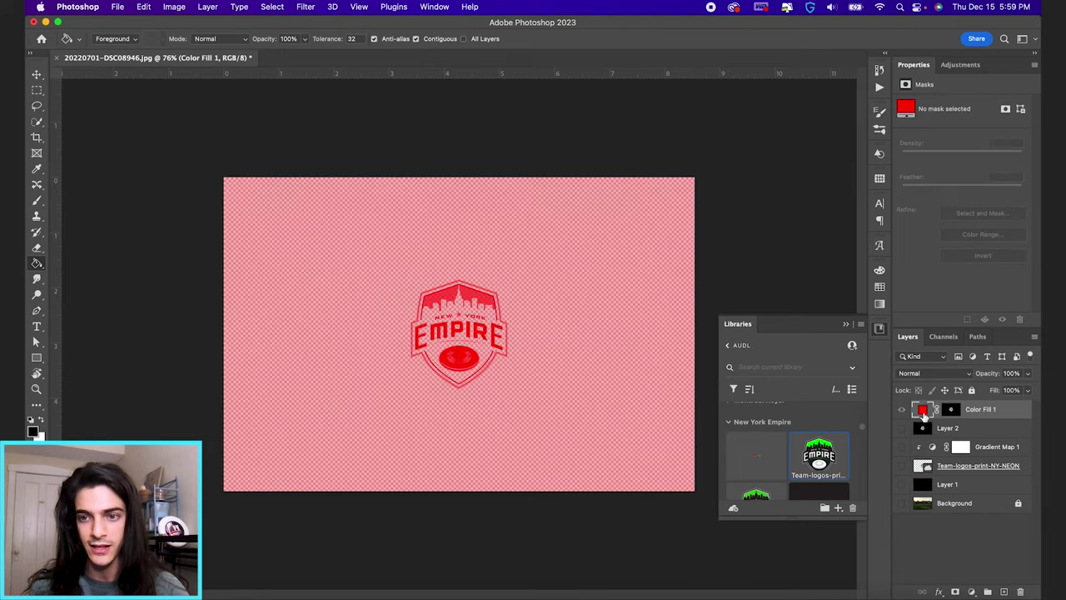
{"action": "left_click", "coordinate": [924, 427]}
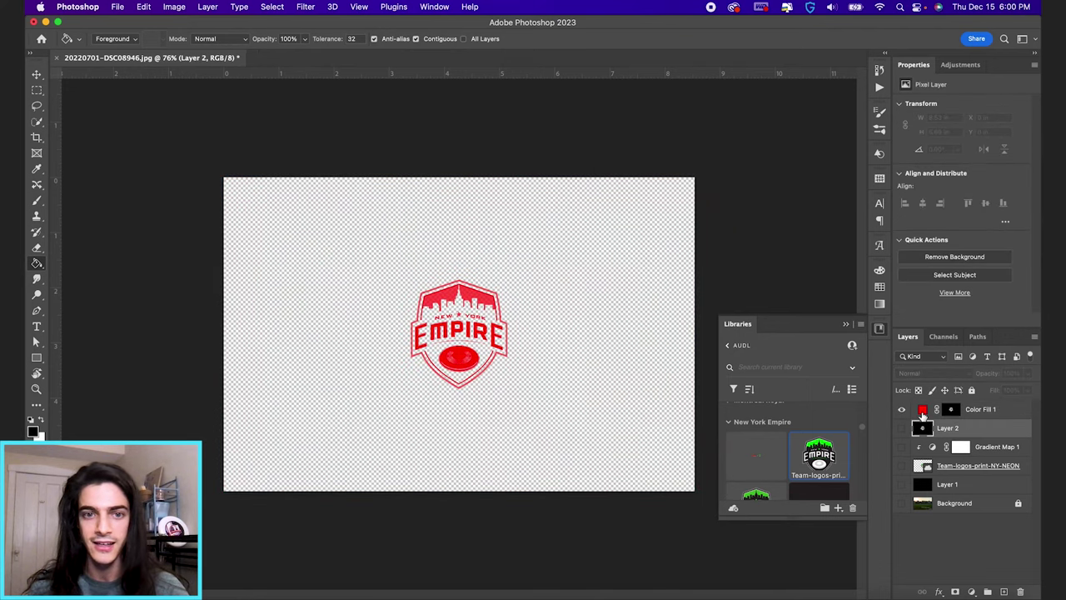
{"action": "left_click", "coordinate": [901, 486]}
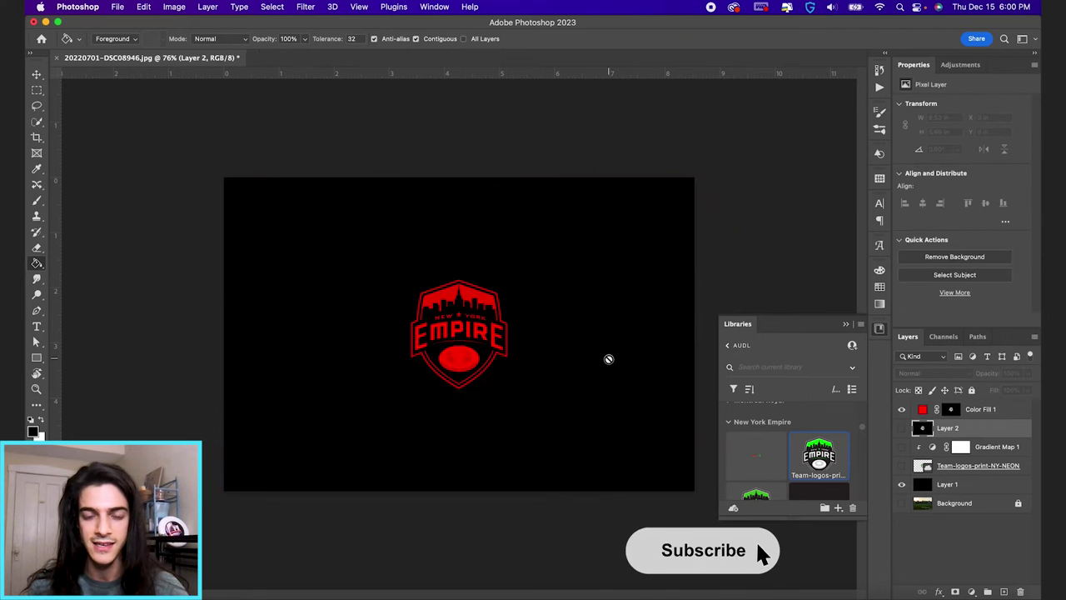
Change Color Fill 1's colour from red to neon yellow, f0ff00.
{"action": "left_click", "coordinate": [926, 413]}
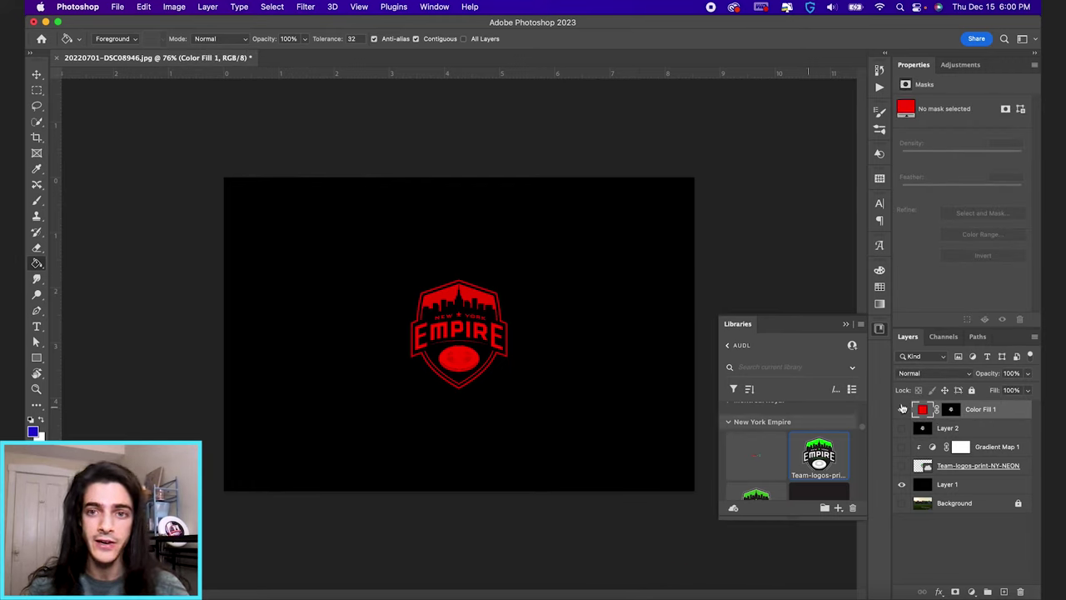
{"action": "double_click", "coordinate": [925, 414]}
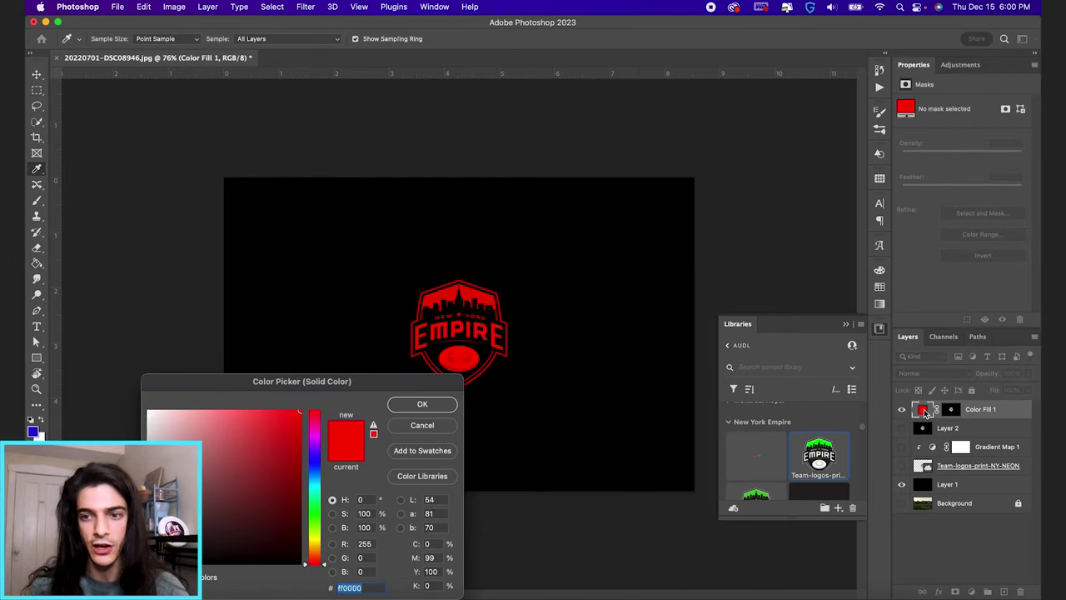
{"action": "left_click", "coordinate": [316, 538]}
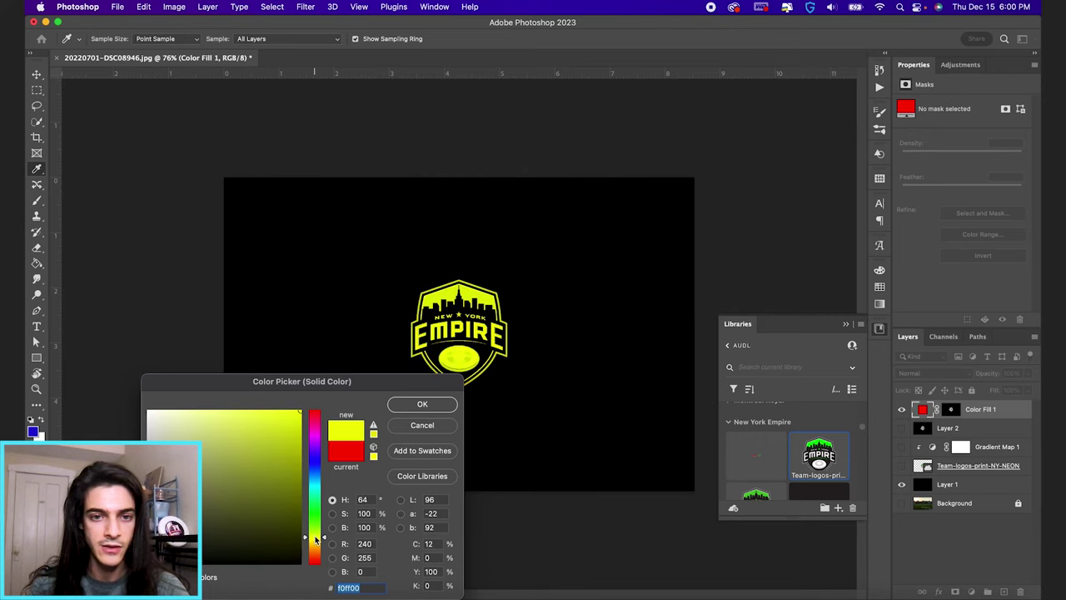
{"action": "left_click", "coordinate": [425, 404]}
{"action": "key", "text": "g"}
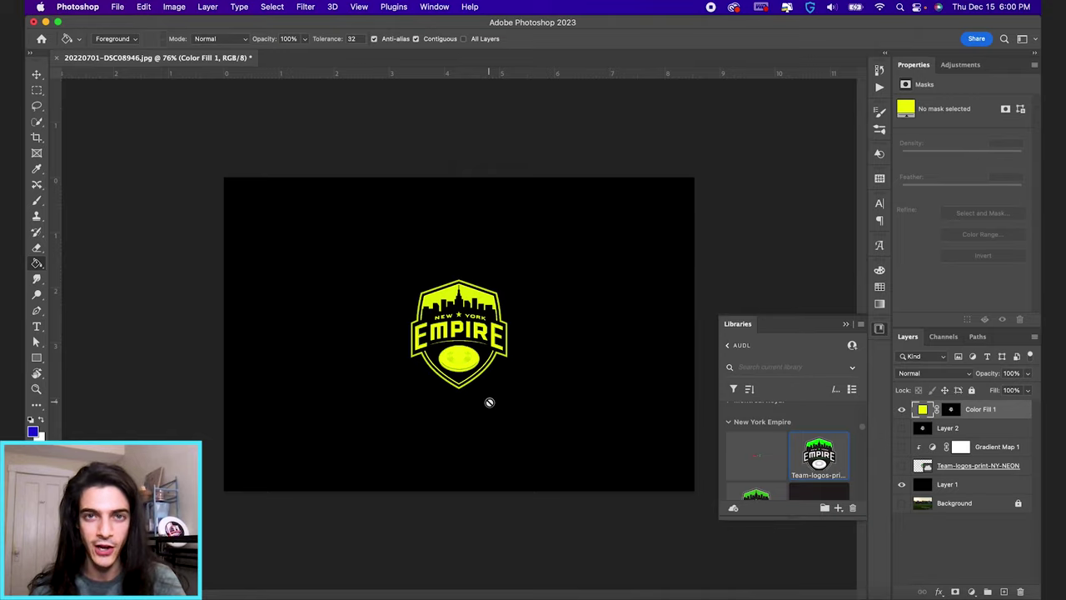